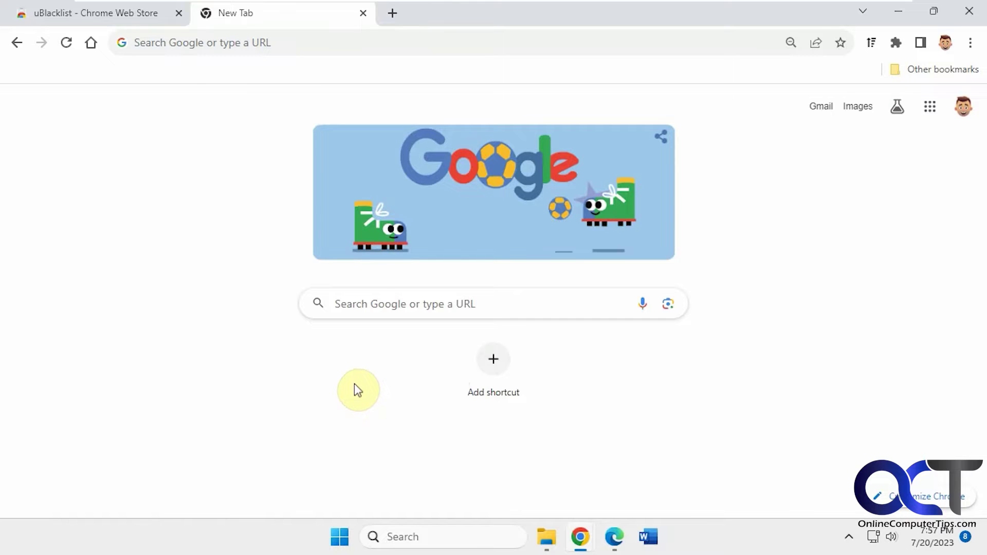
Search Google for 'windows 11', review the Microsoft results, then go back to the start page.
left_click(404, 303)
type("windows 11")
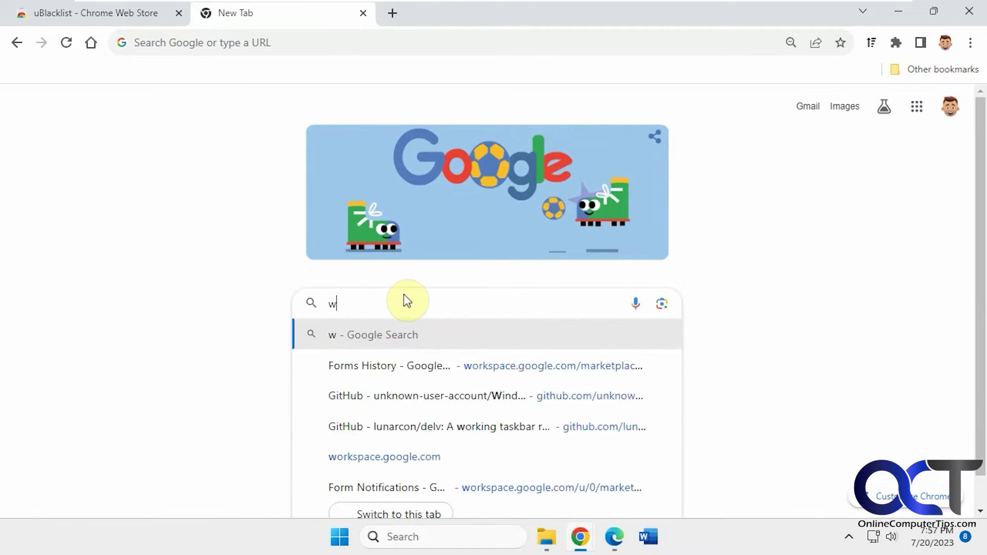
key("Return")
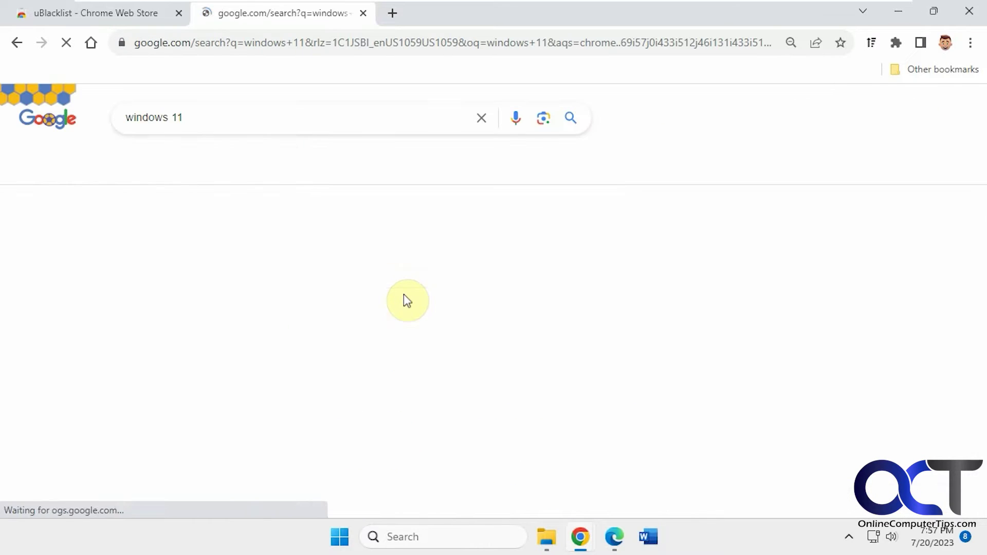
scroll(412, 318, "down", 2)
scroll(413, 318, "down", 1)
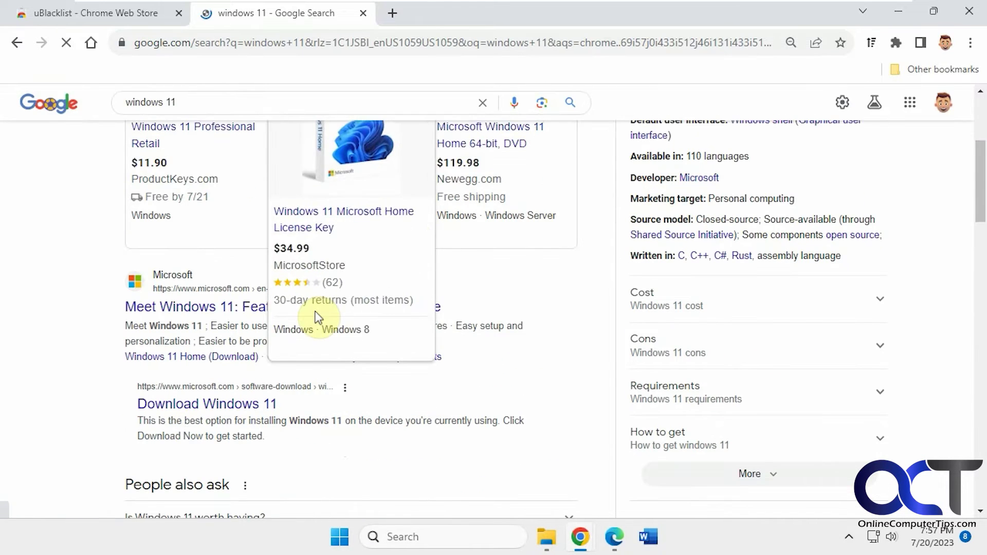
scroll(224, 298, "down", 2)
scroll(246, 316, "down", 1)
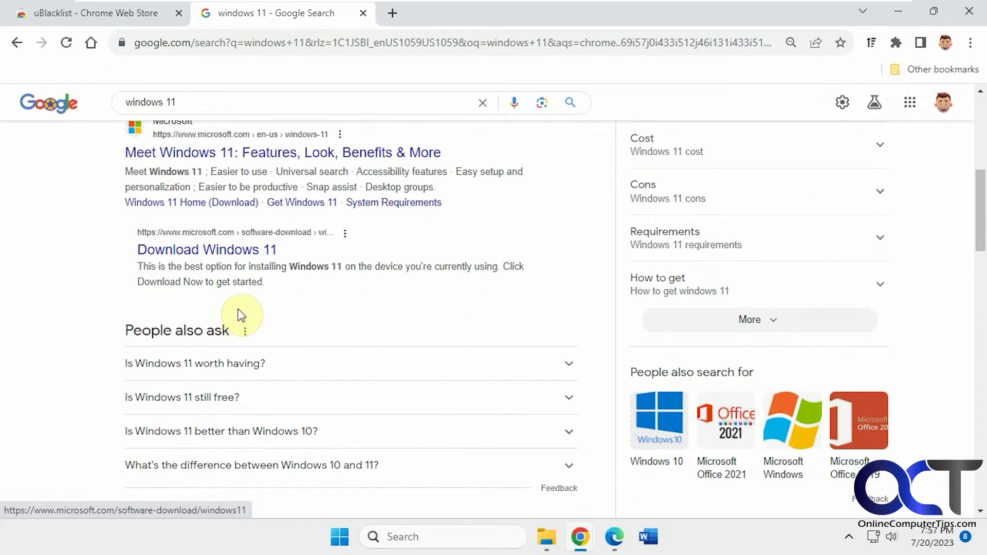
scroll(279, 319, "down", 3)
scroll(278, 318, "down", 2)
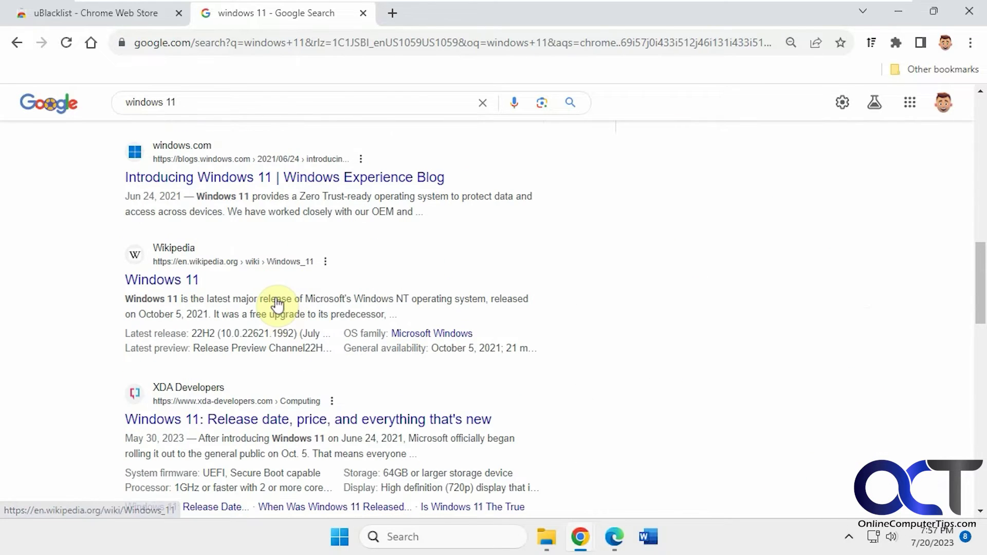
scroll(251, 280, "up", 4)
scroll(251, 280, "up", 5)
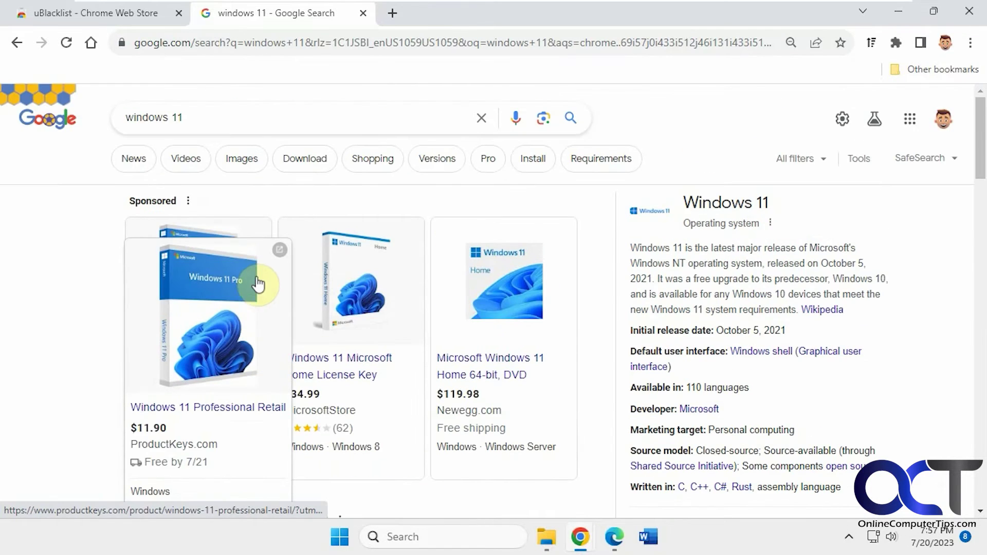
left_click(91, 43)
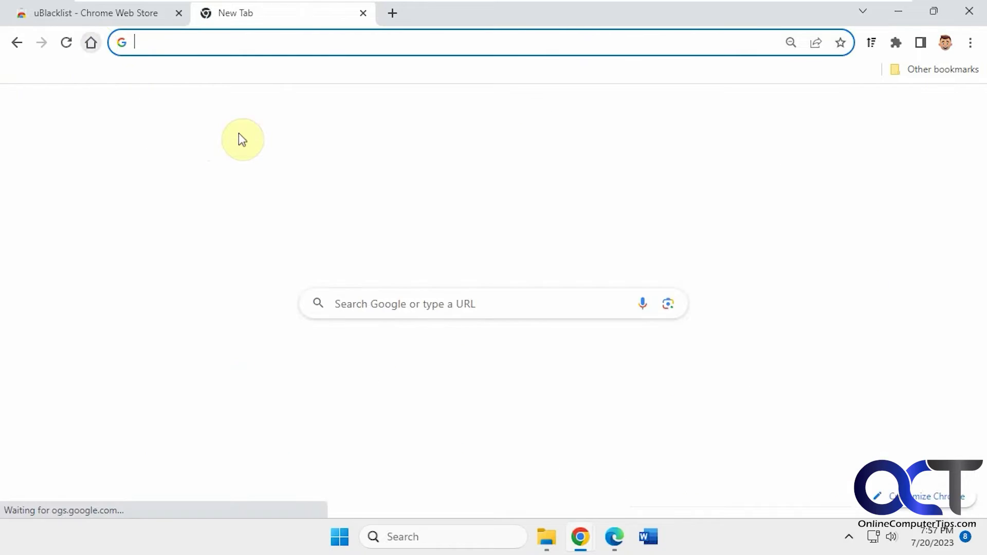
Add uBlacklist to Chrome from its Web Store page and check its toolbar popup.
left_click(140, 18)
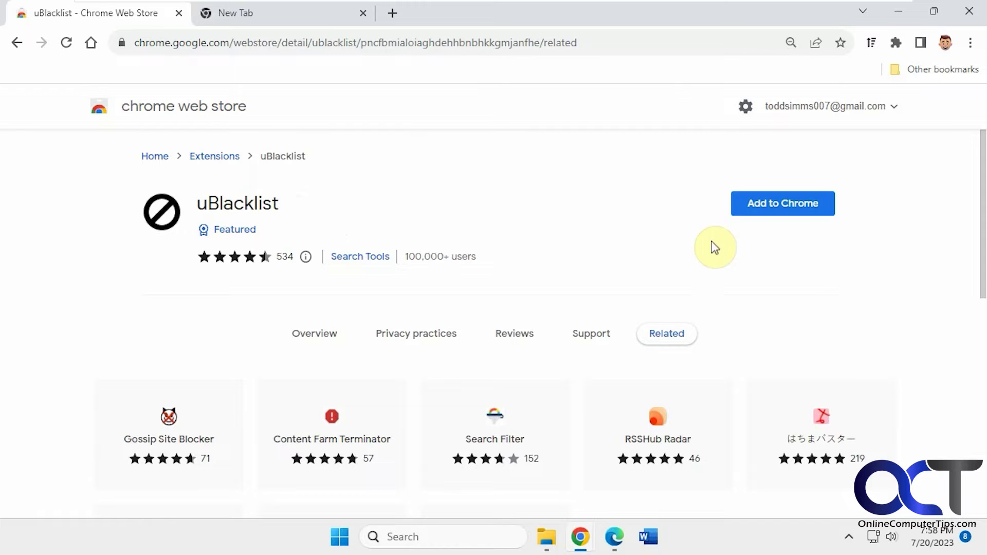
left_click(780, 207)
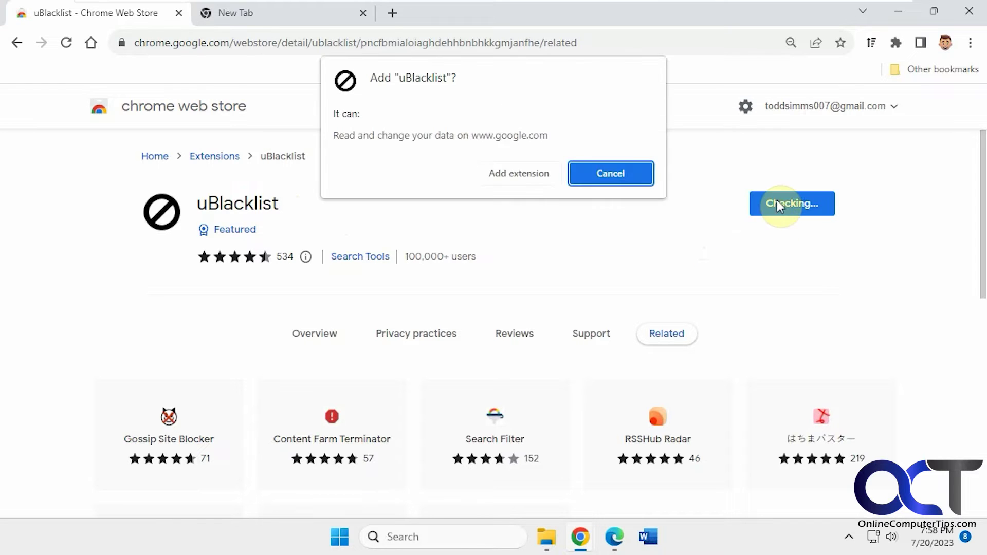
left_click(617, 172)
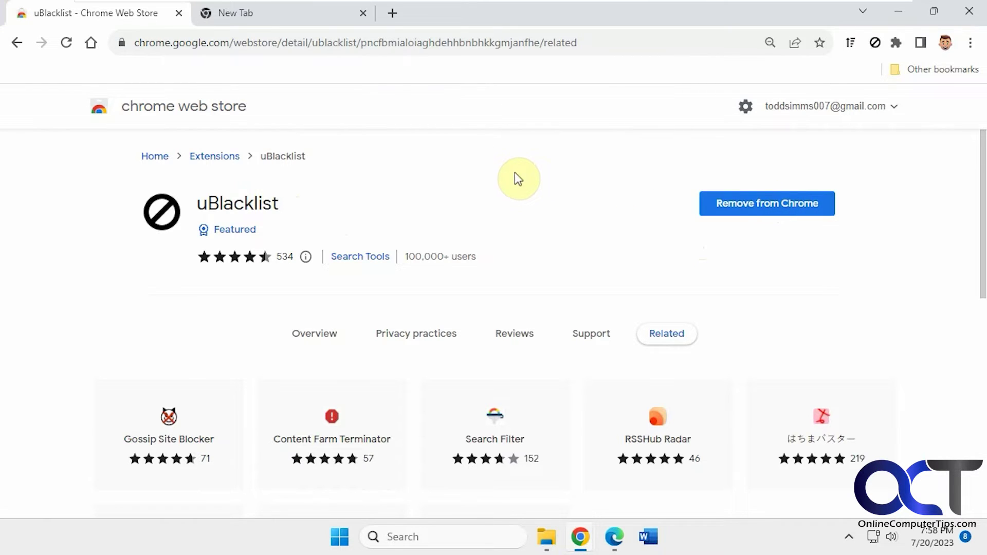
left_click(872, 43)
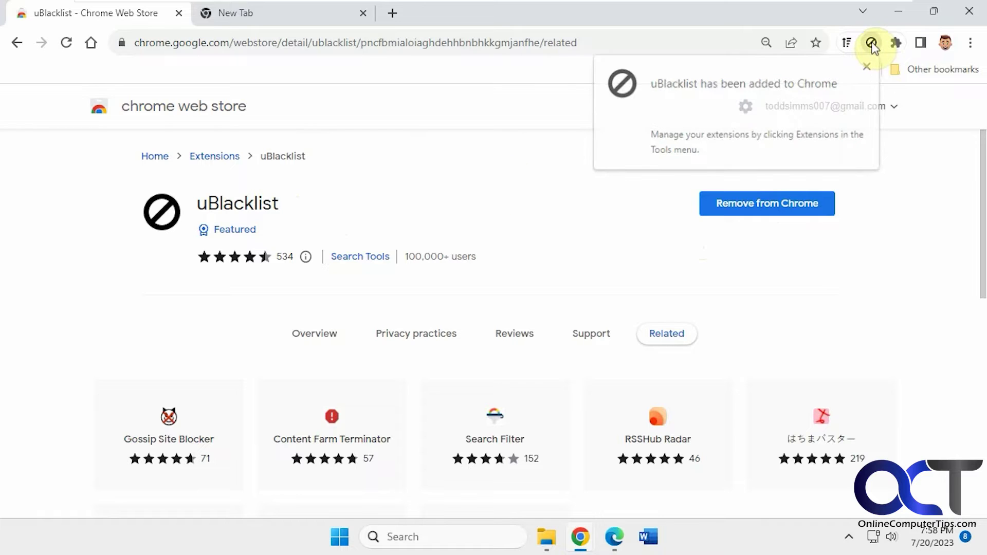
left_click(918, 116)
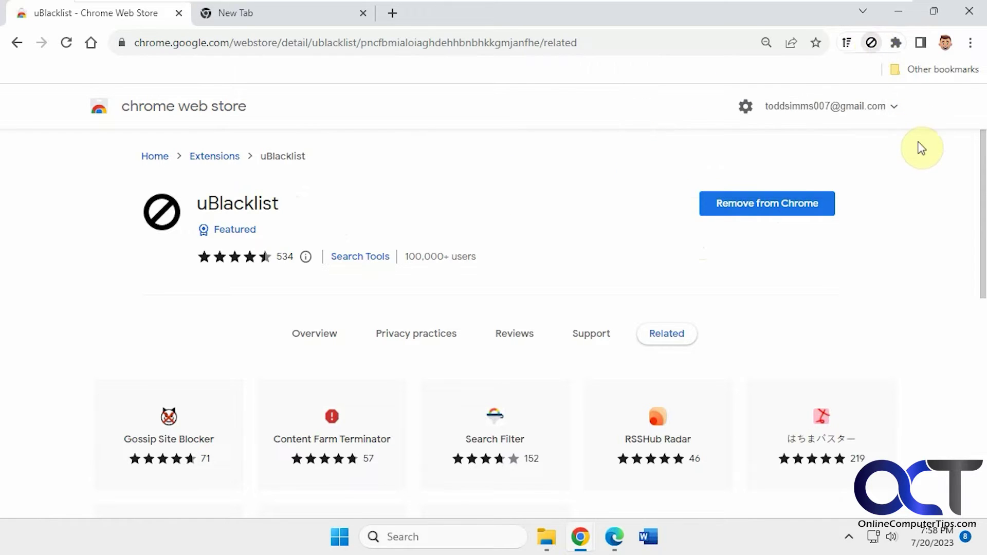
Open uBlacklist's Options page from its entry in the Extensions menu.
left_click(895, 43)
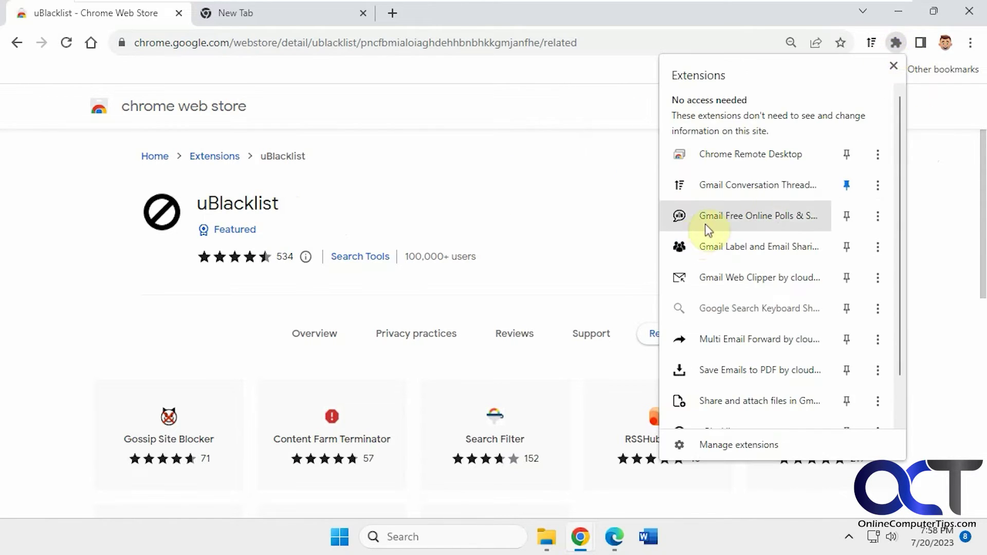
scroll(833, 324, "down", 2)
left_click(879, 384)
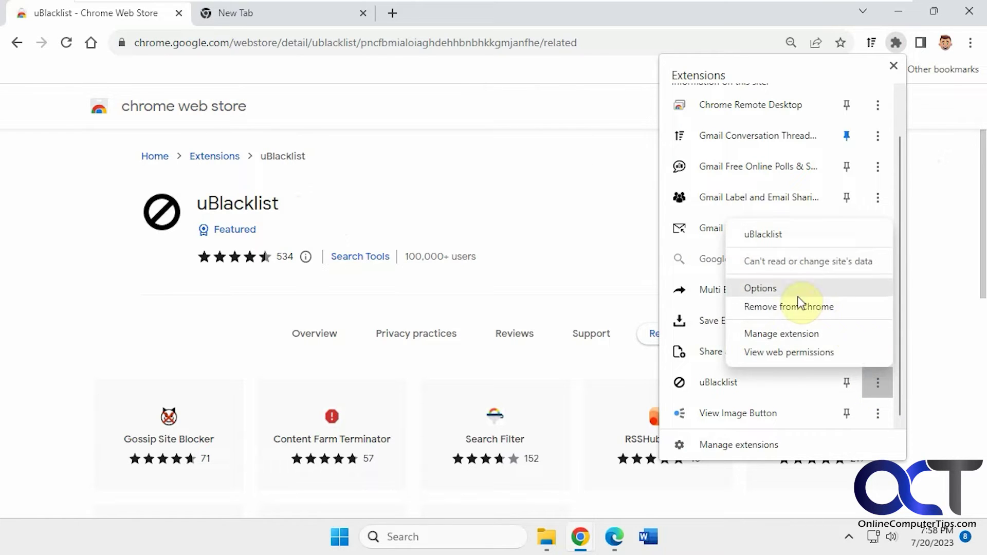
left_click(772, 288)
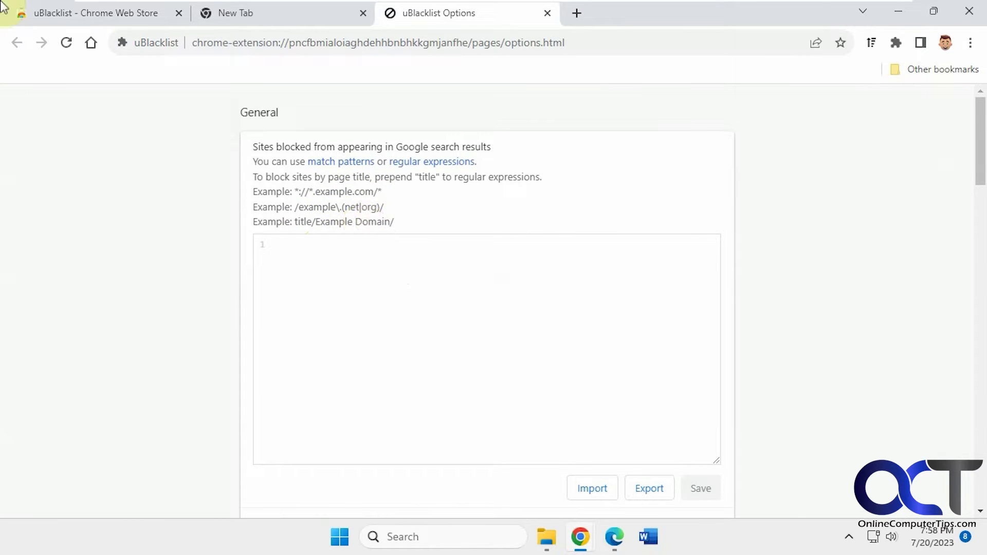
Add the pattern *://*.microsoft.com/* to the blocked sites list and save it.
left_click_drag(383, 192, 305, 189)
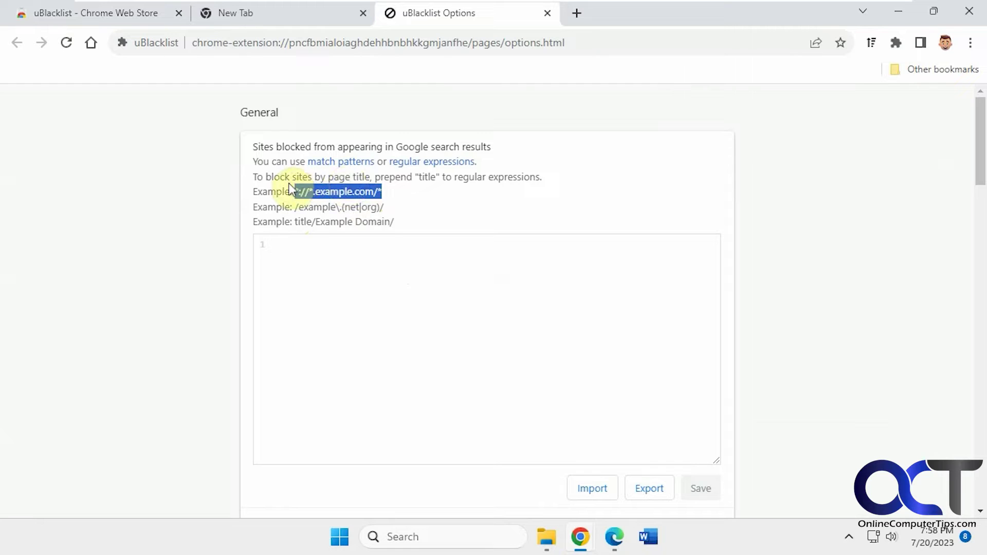
key("ctrl+c")
left_click(285, 245)
key("ctrl+v")
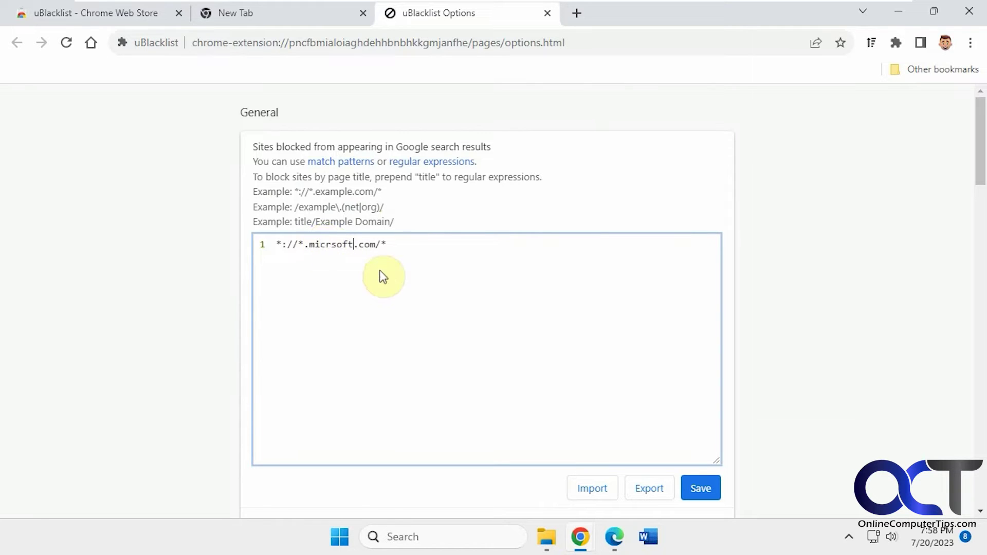
type("o")
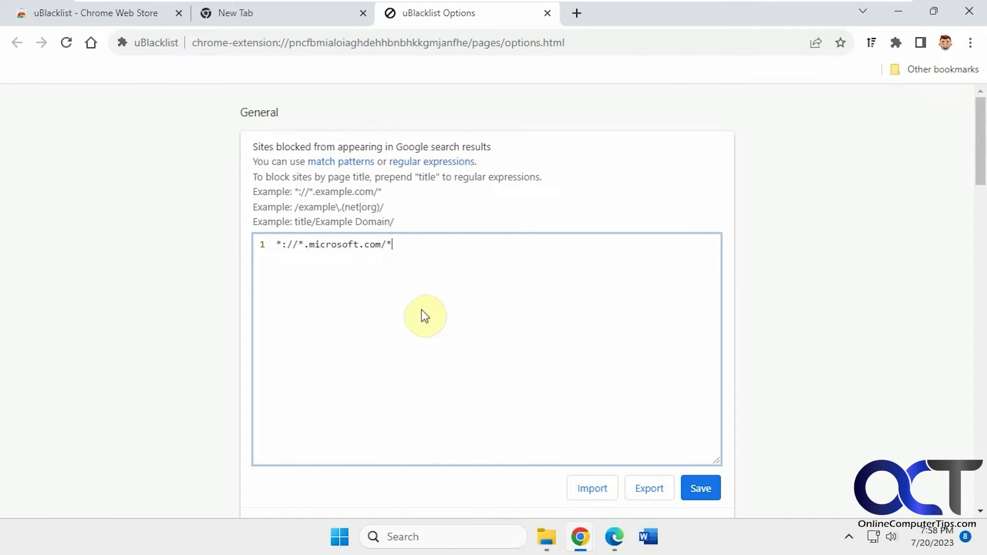
left_click(700, 488)
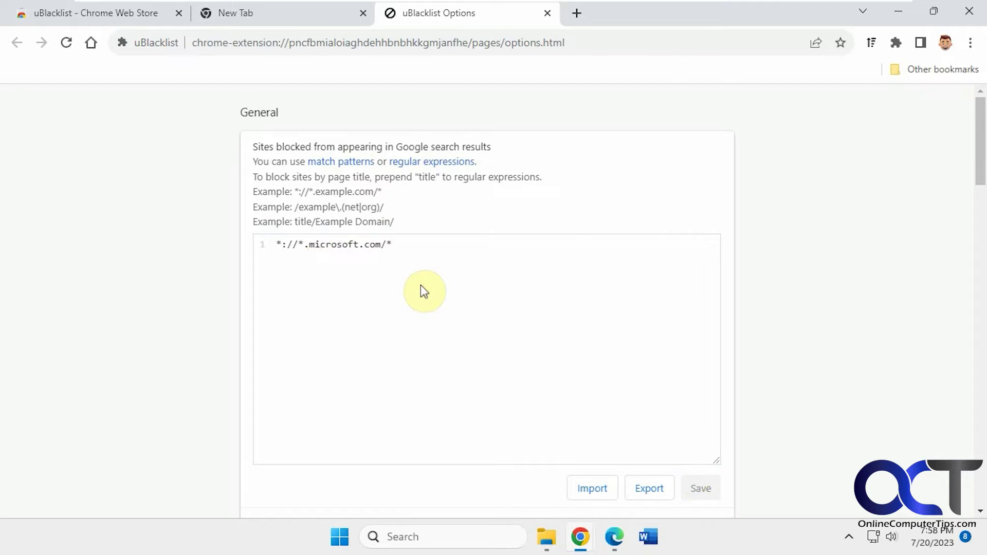
Run the 'windows 11' Google search from the blank tab.
left_click(292, 13)
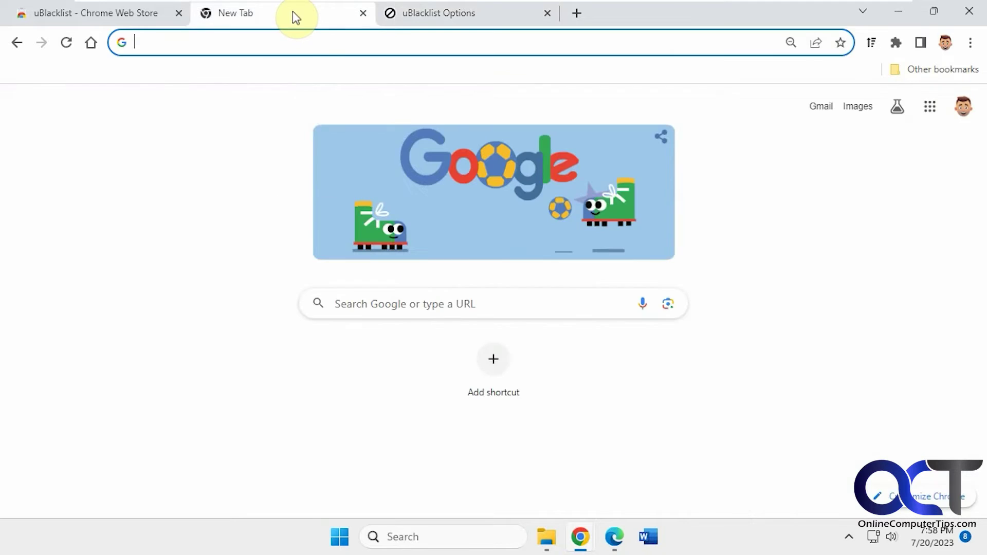
left_click(436, 303)
left_click(424, 335)
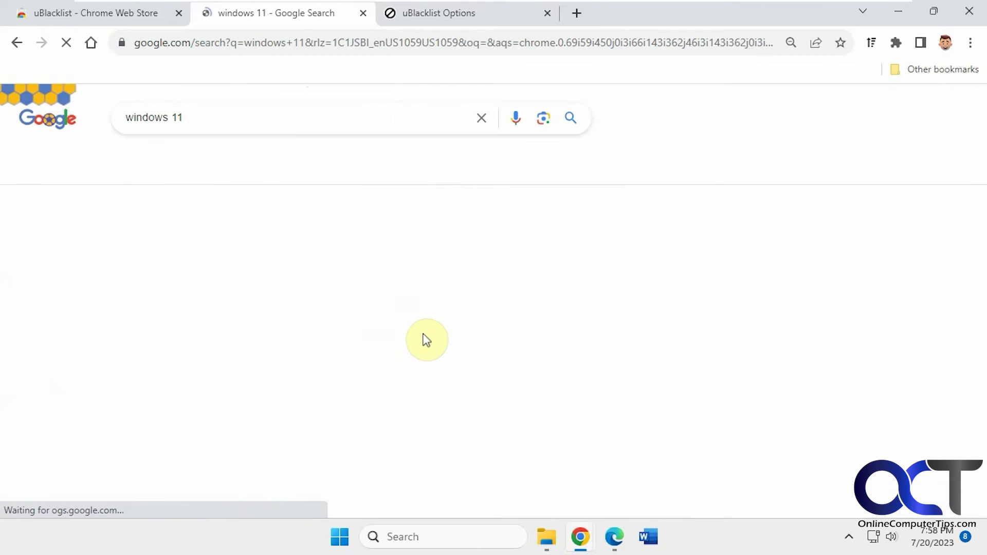
scroll(422, 339, "down", 3)
scroll(422, 339, "down", 3)
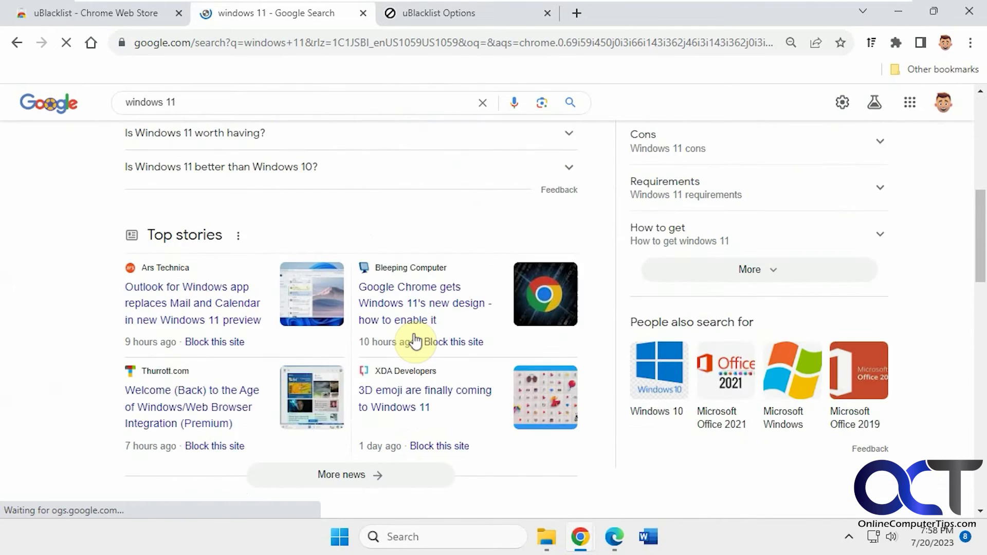
scroll(415, 340, "down", 3)
scroll(415, 341, "down", 2)
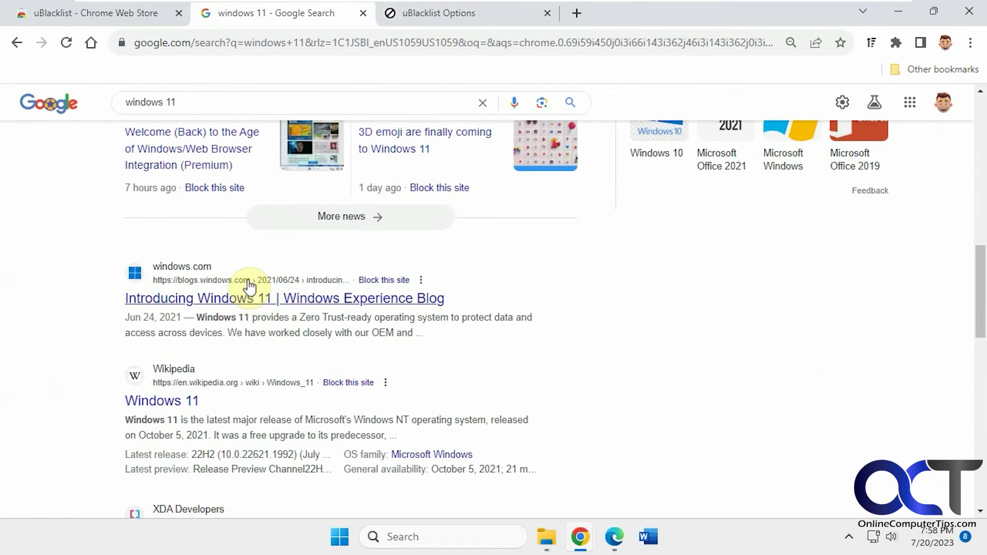
scroll(248, 284, "up", 3)
scroll(255, 294, "up", 3)
scroll(278, 263, "up", 4)
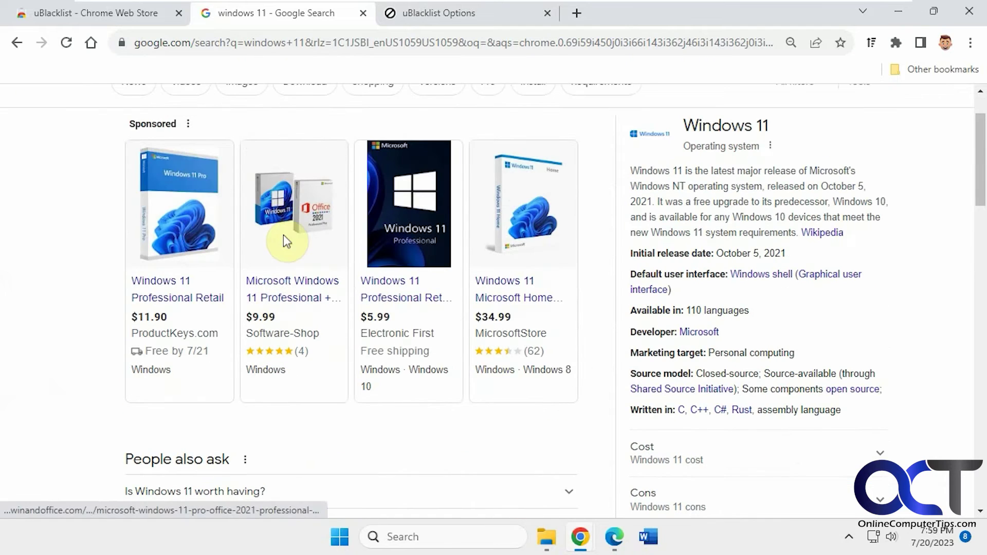
Delete the *://*.microsoft.com/* rule in uBlacklist Options and save the empty list.
left_click(439, 12)
left_click(398, 244)
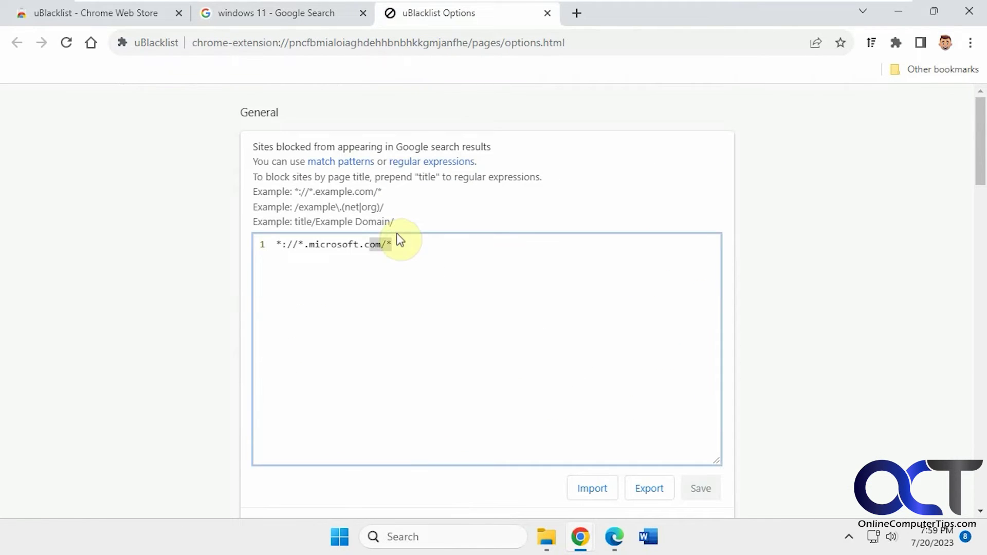
left_click_drag(398, 244, 210, 234)
key("Delete")
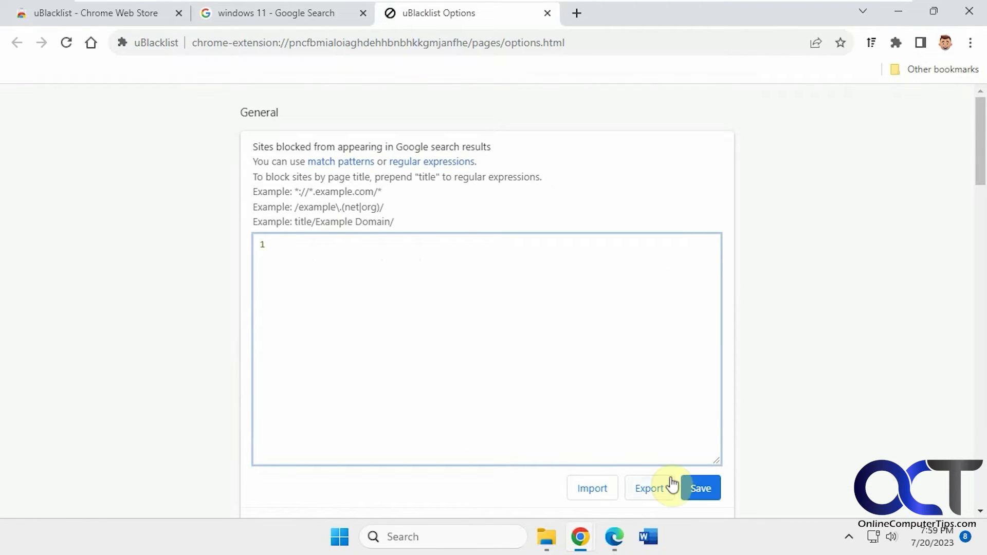
left_click(701, 488)
Rerun the 'windows 11' Google search to see Microsoft results return.
left_click(297, 14)
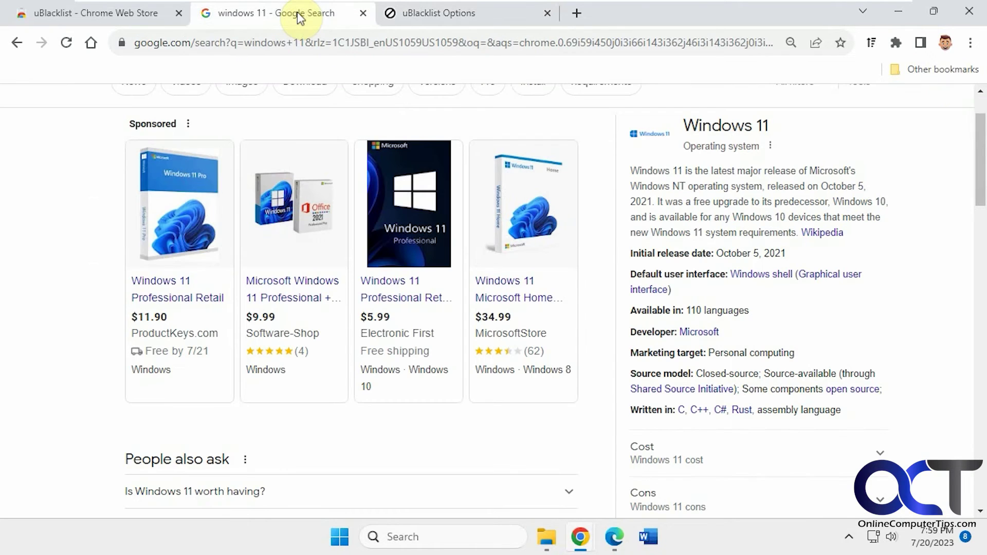
left_click(89, 42)
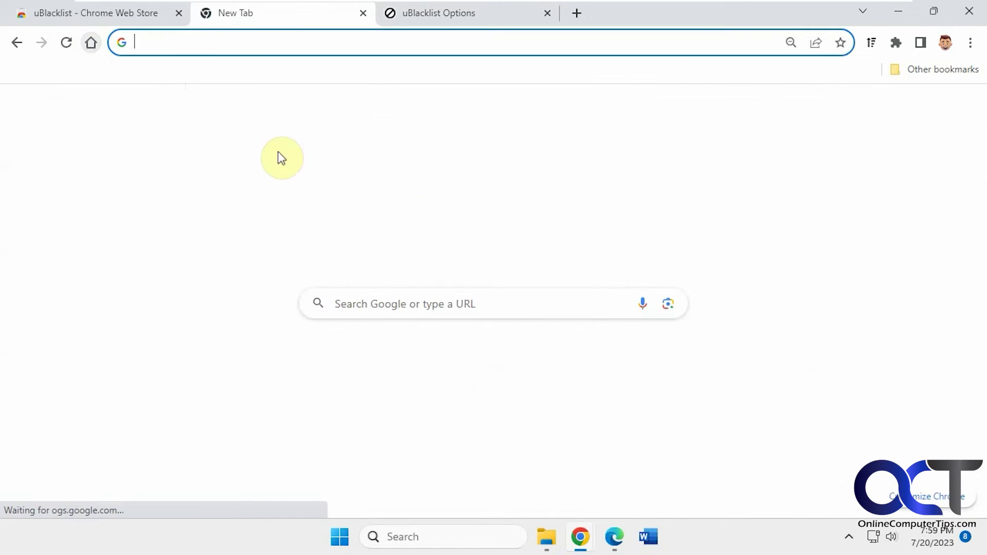
left_click(401, 304)
left_click(399, 339)
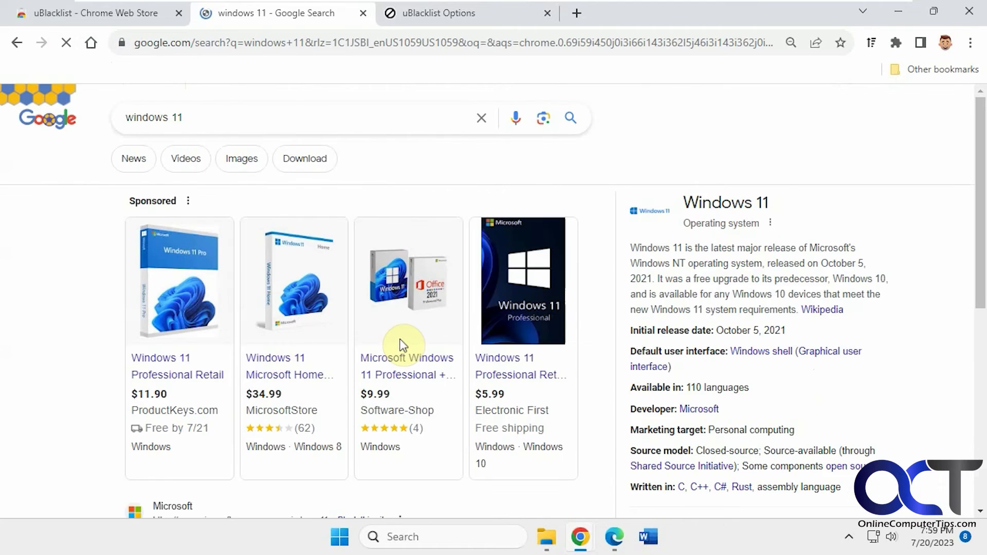
scroll(409, 332, "down", 3)
scroll(413, 332, "up", 1)
scroll(413, 330, "up", 3)
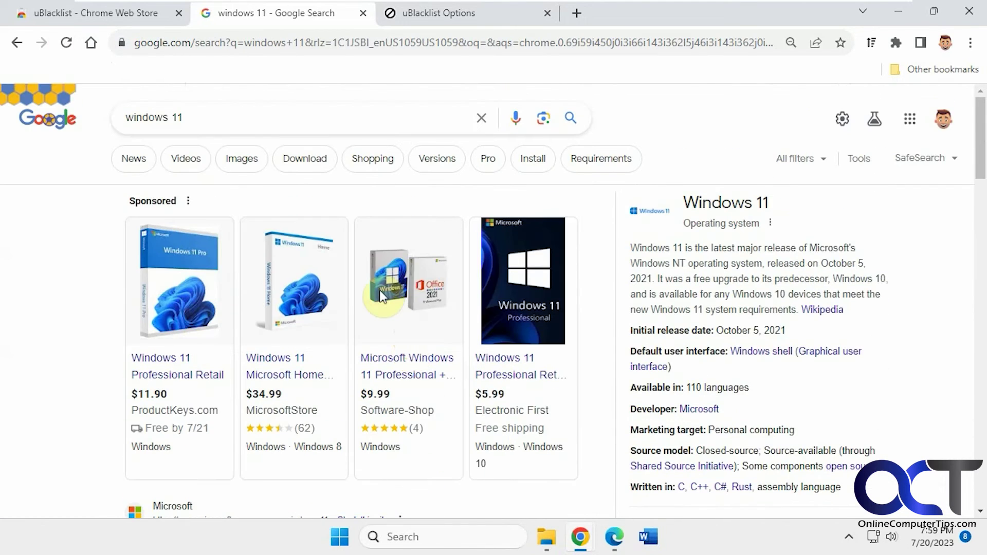
Look over uBlacklist's settings, opening Other search engines and cancelling without enabling any.
left_click(433, 13)
scroll(372, 239, "down", 3)
scroll(371, 239, "down", 1)
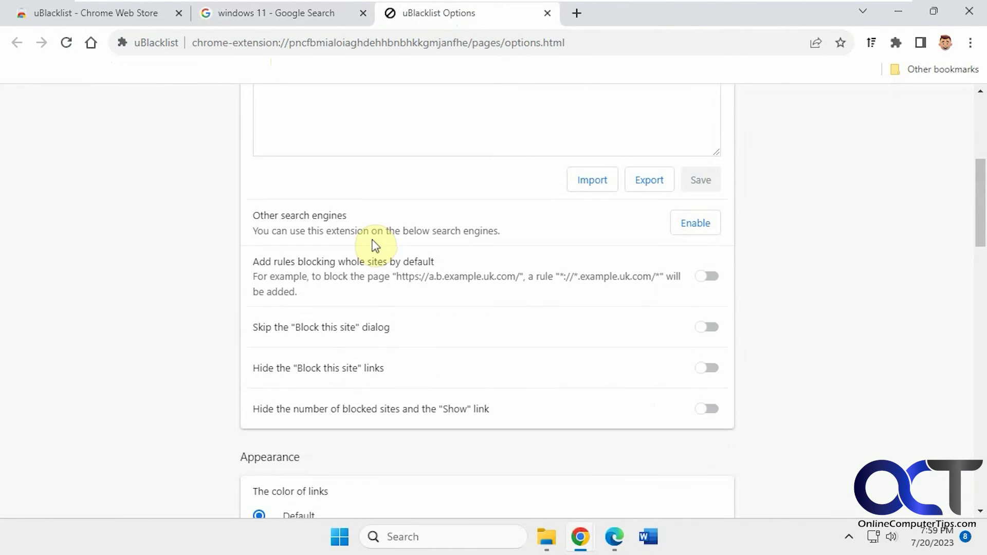
scroll(467, 328, "down", 2)
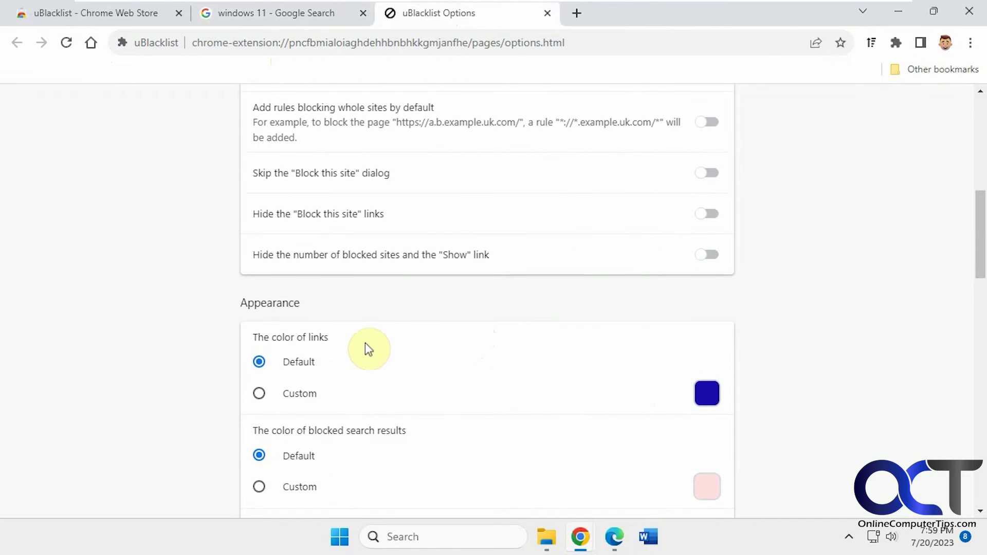
scroll(414, 356, "down", 2)
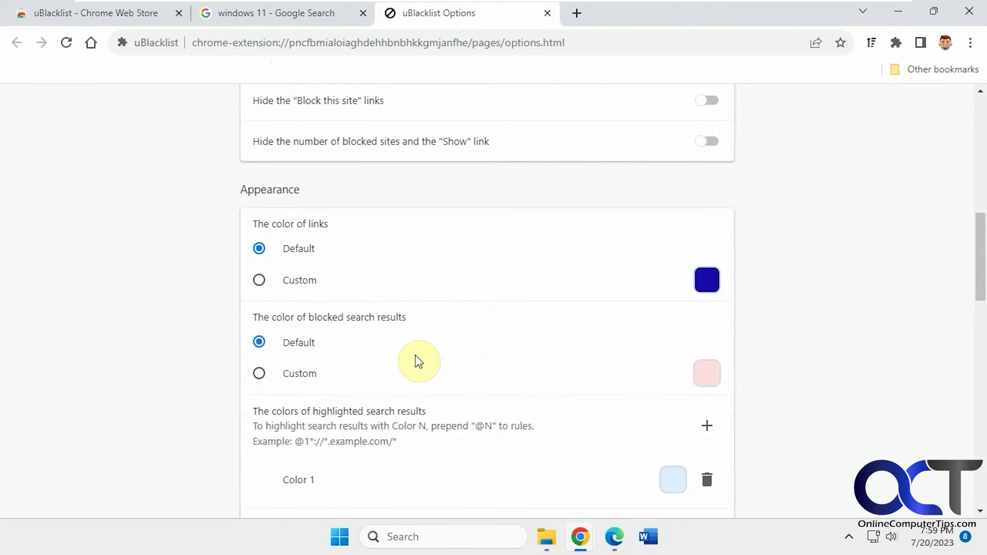
scroll(415, 357, "down", 2)
scroll(459, 366, "up", 3)
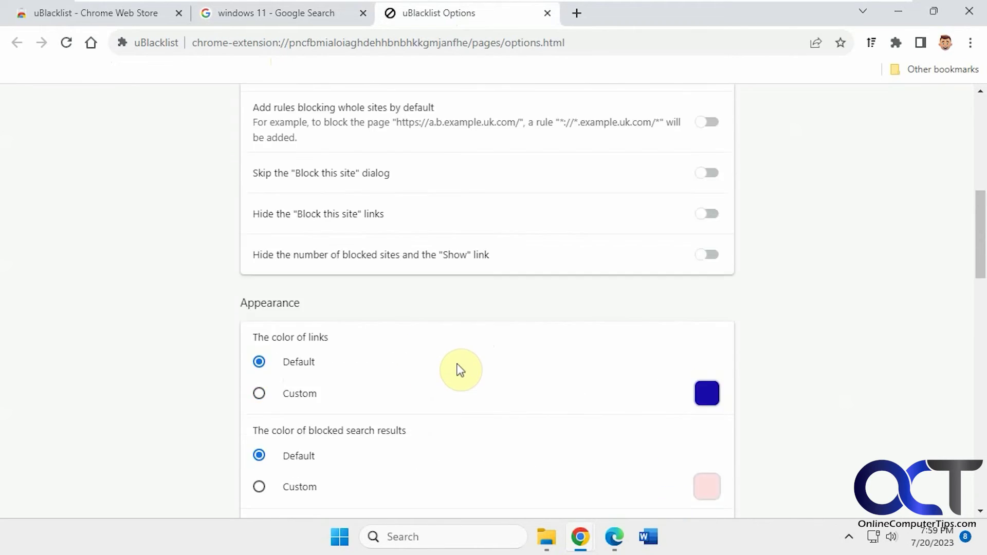
scroll(459, 366, "up", 2)
left_click(696, 223)
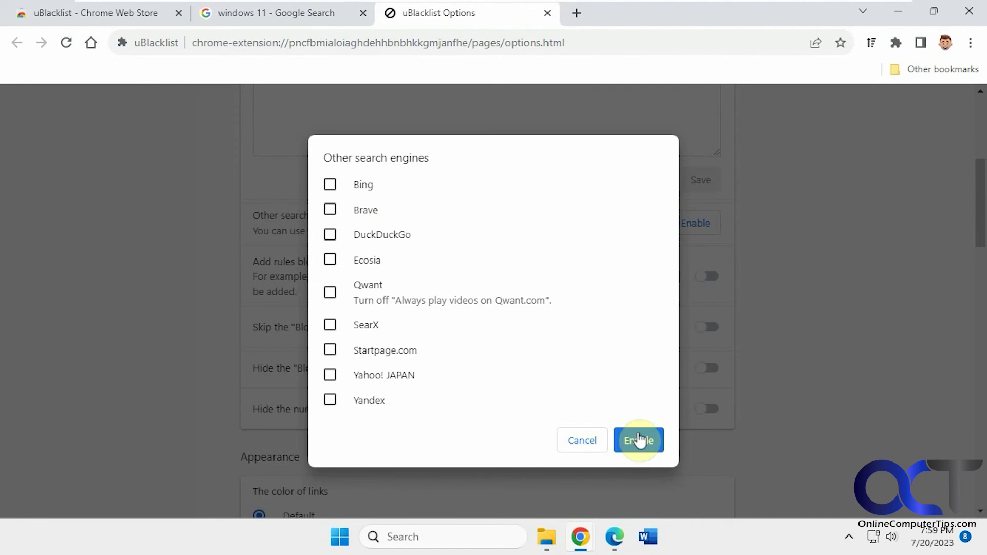
left_click(595, 442)
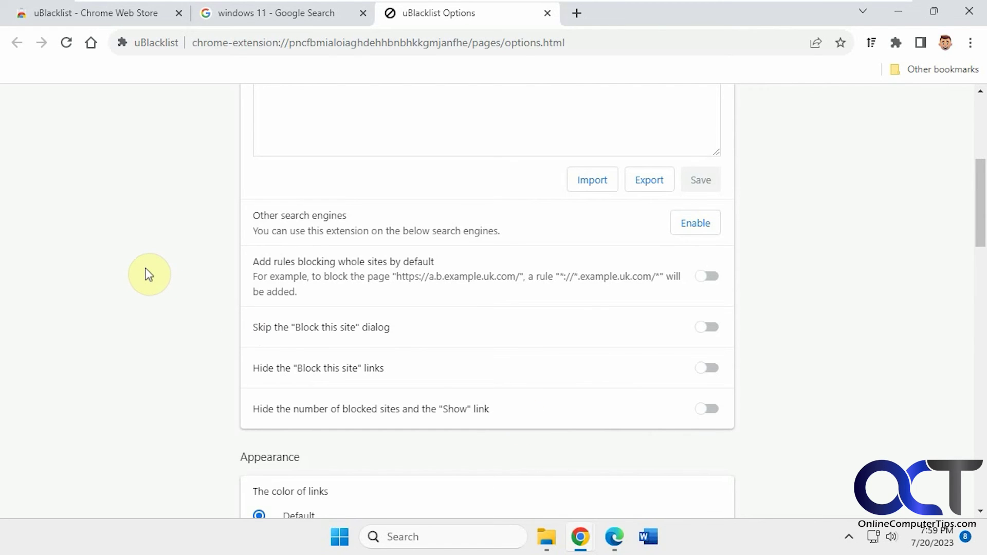
scroll(145, 268, "up", 5)
scroll(185, 279, "up", 3)
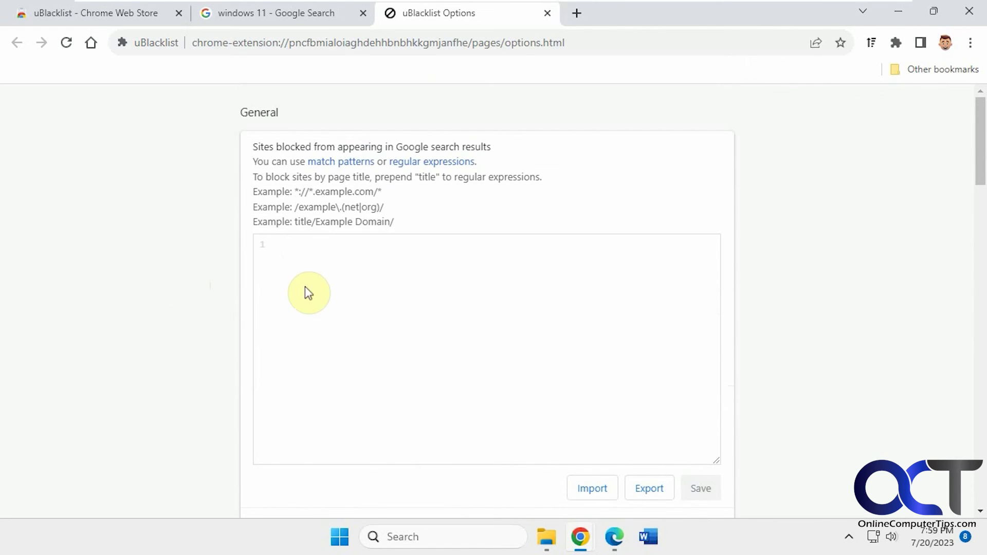
Return to the uBlacklist Chrome Web Store tab.
left_click(108, 13)
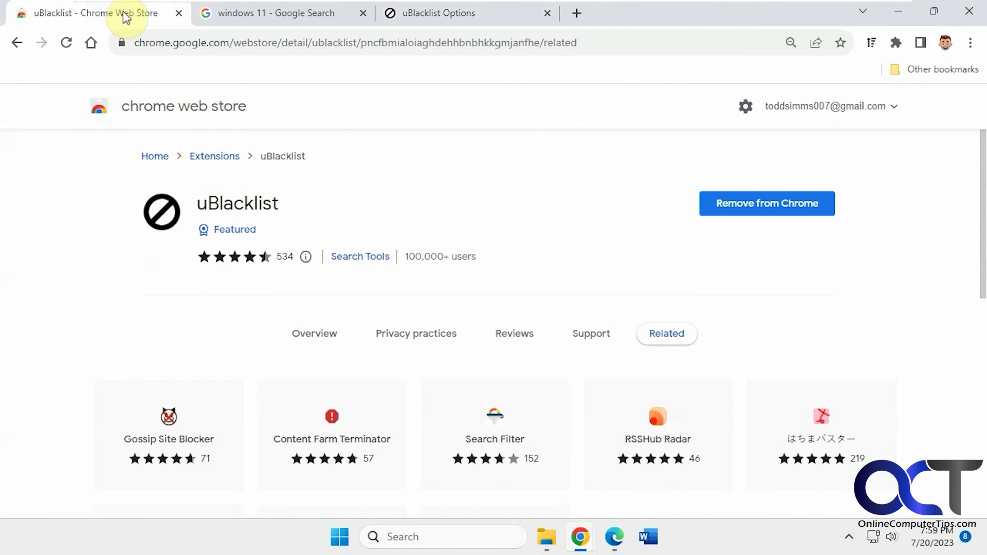